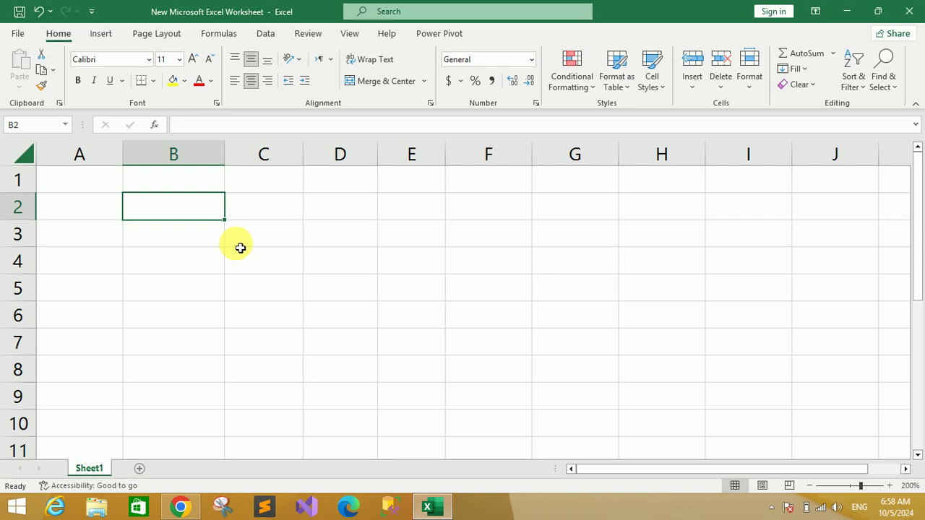
Step: Select A2, then drag row 2's bottom border down to make it about 25.50 points tall
click(101, 210)
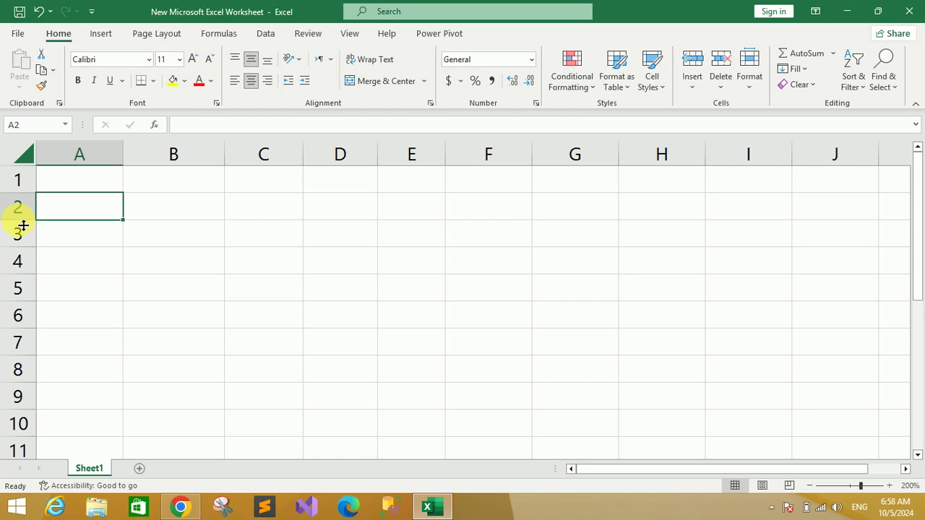
mouse_move(24, 226)
mouse_down()
mouse_move(31, 280)
mouse_move(31, 220)
mouse_up()
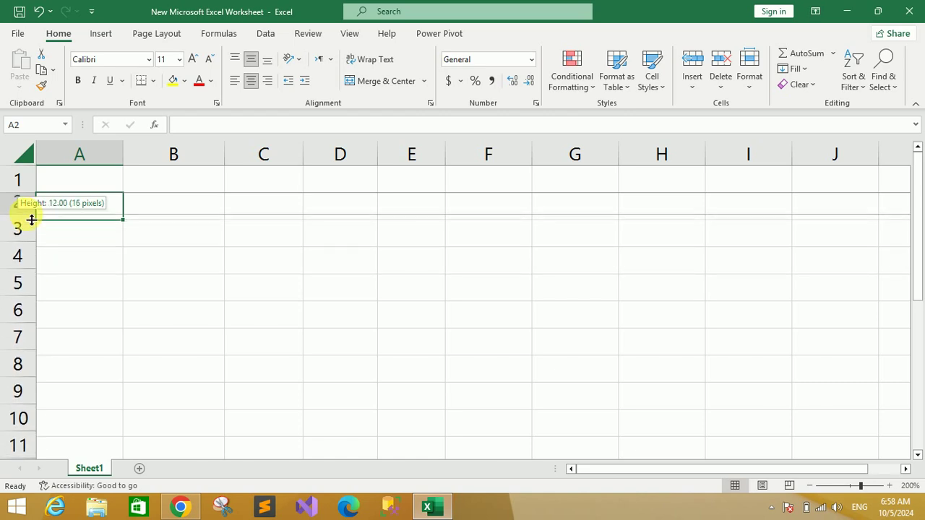
drag(31, 219, 31, 260)
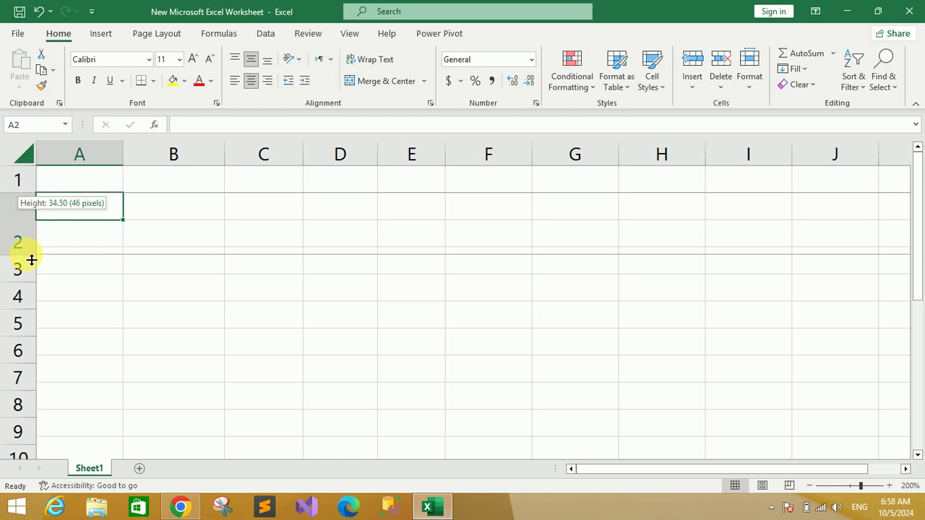
drag(31, 260, 32, 244)
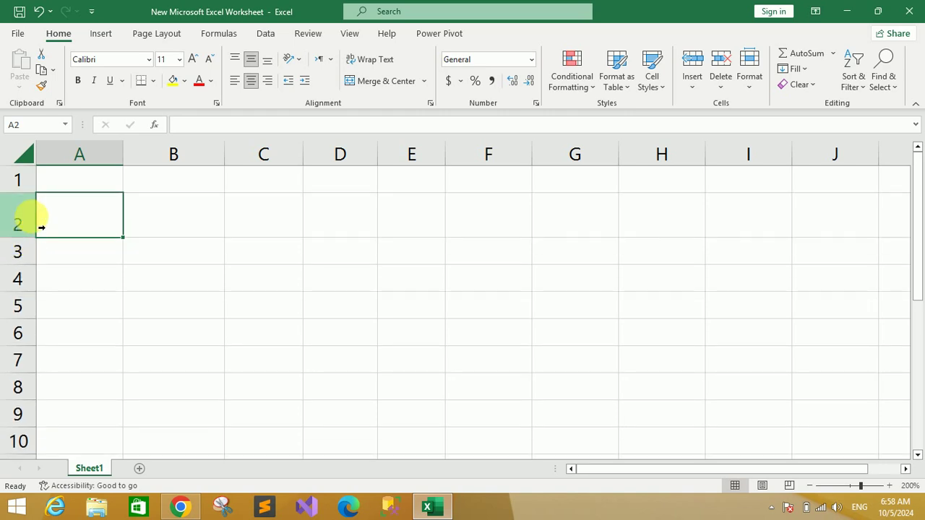
Step: Move the selection along row 2 through cells B2, C2 and D2, ending on C2
click(199, 218)
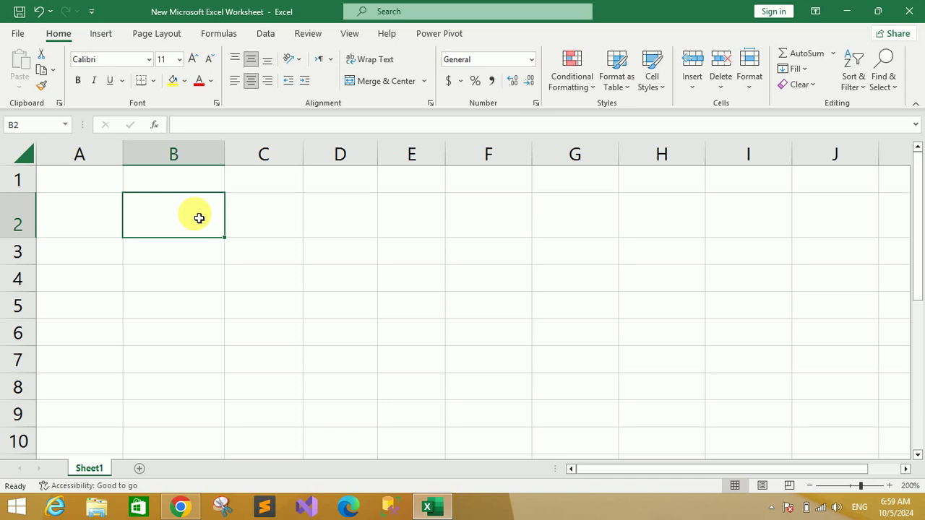
click(242, 216)
click(341, 217)
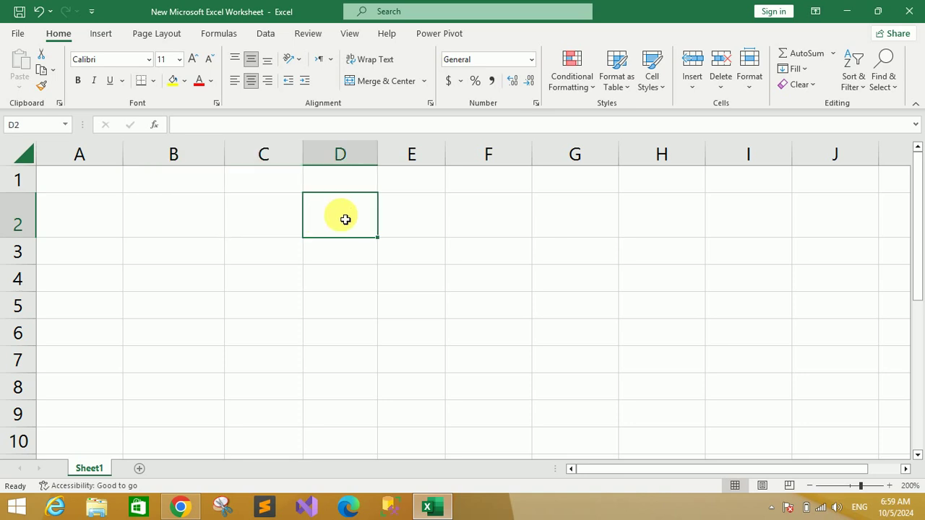
click(258, 229)
click(187, 228)
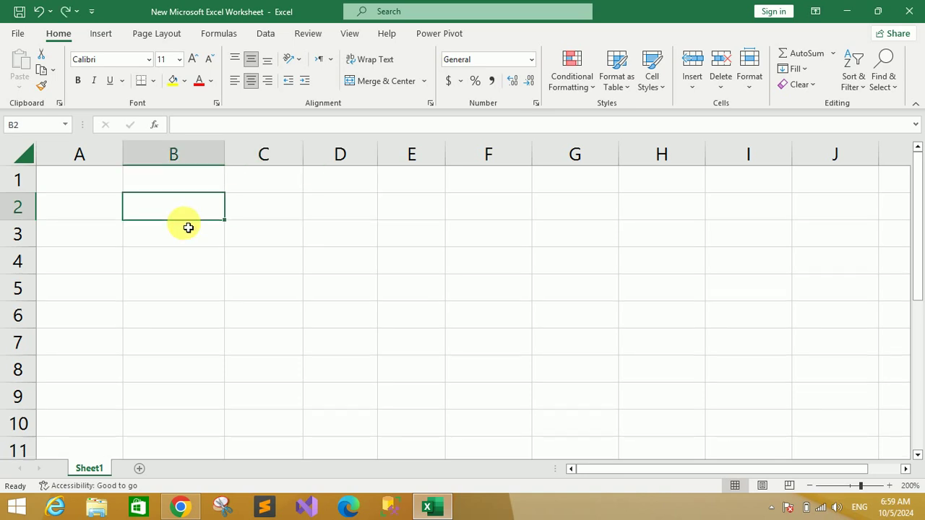
click(252, 218)
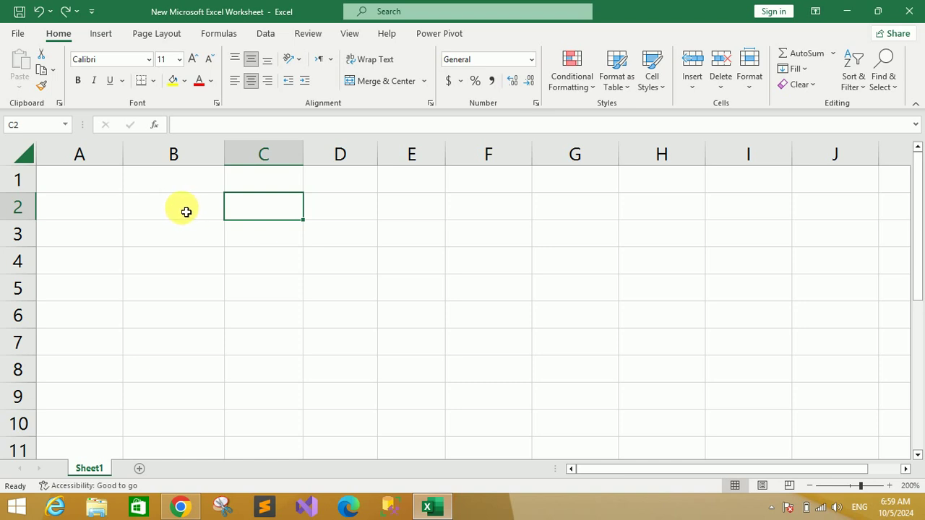
Step: Select cells B2 through B7, then open and close the Home Format menu without changes
drag(185, 211, 172, 353)
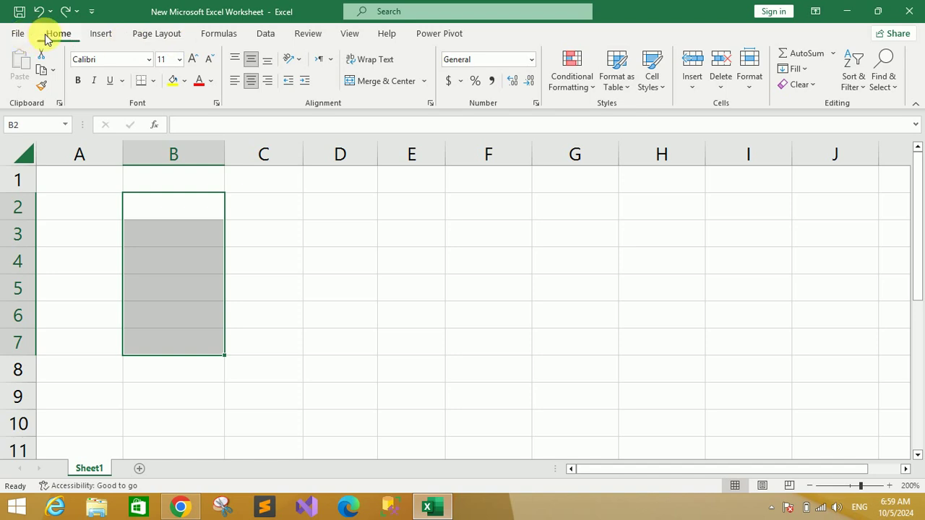
click(751, 90)
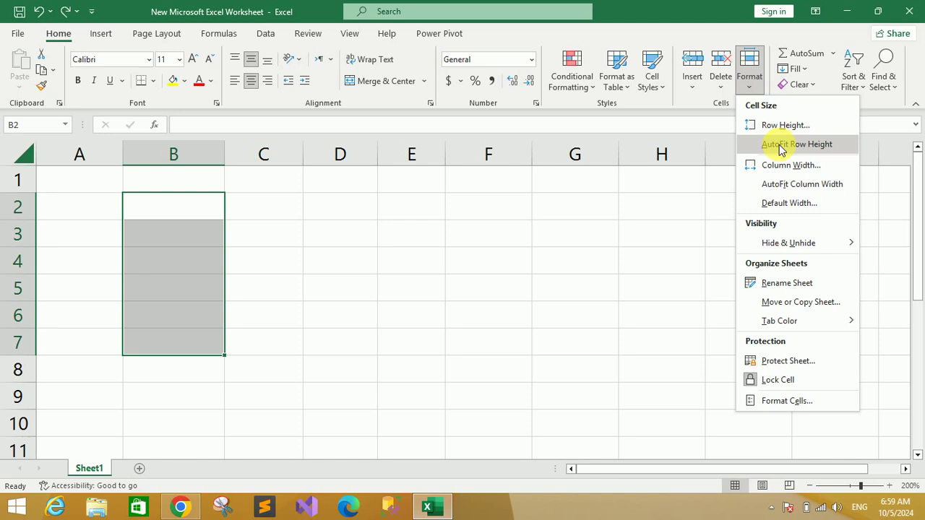
click(780, 144)
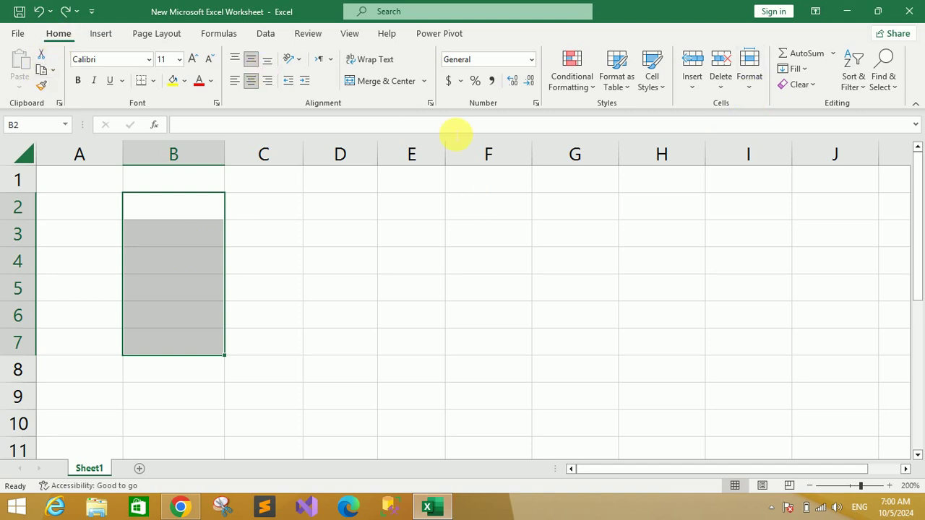
Step: Change the Row Height of the selected rows 2–7 from 15 to 25
click(757, 89)
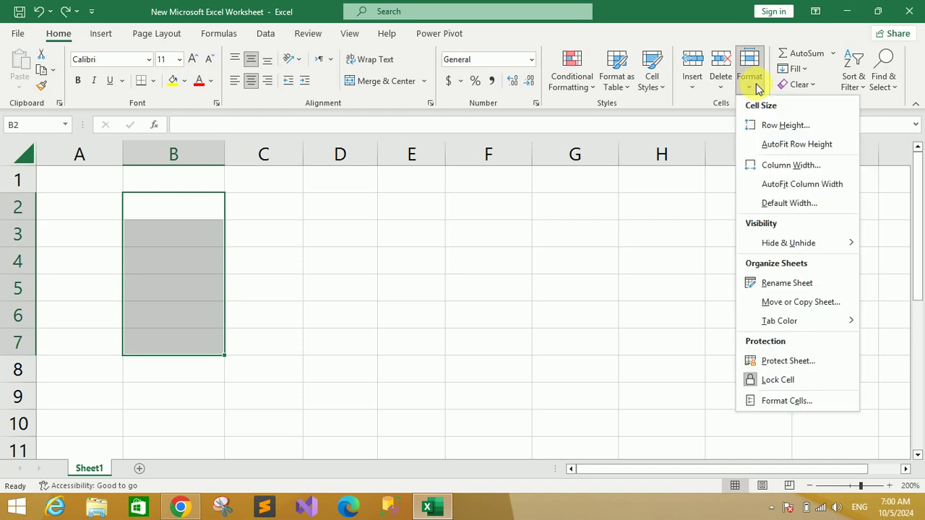
click(785, 126)
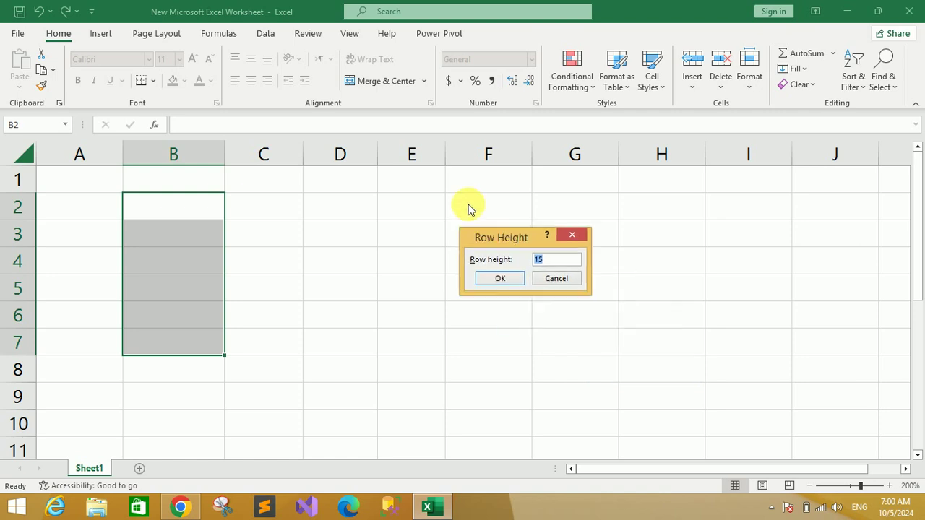
drag(606, 322, 392, 213)
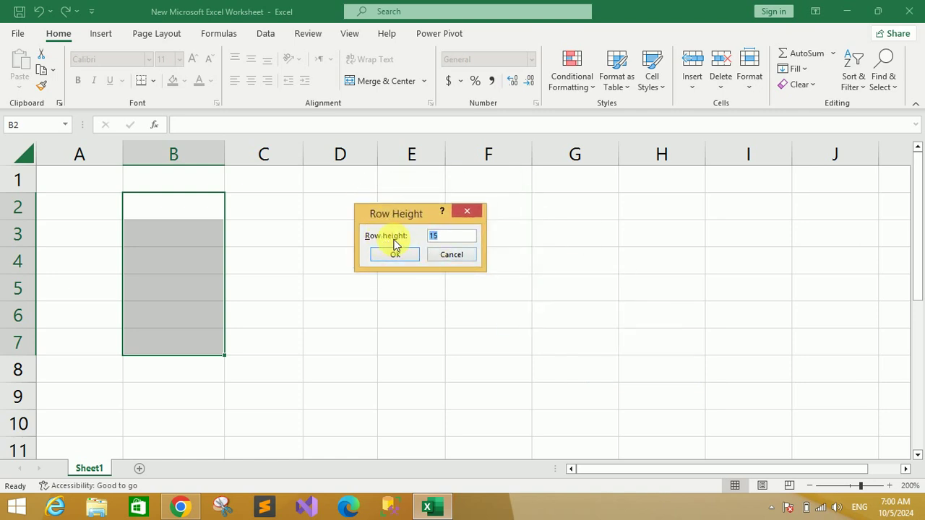
click(444, 237)
key(BackSpace)
key(BackSpace)
text(25)
click(398, 256)
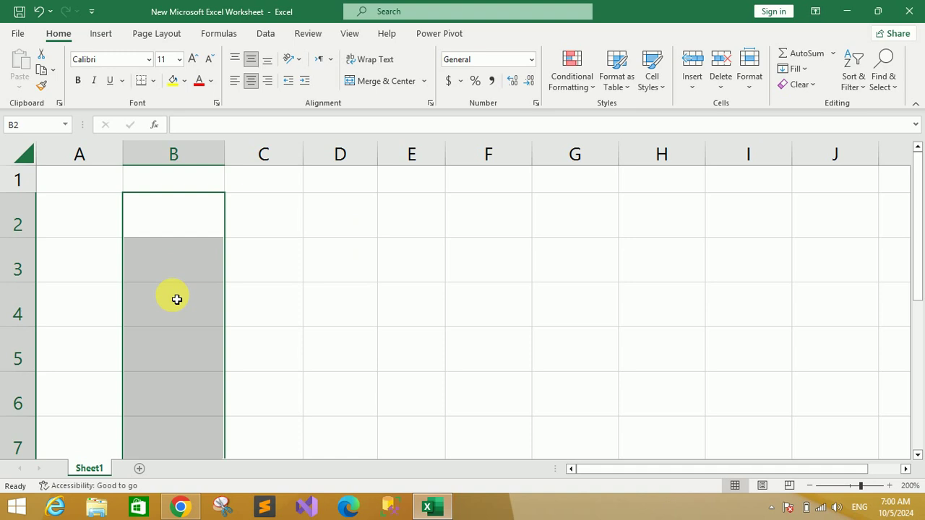
Step: Reopen the Row Height dialog and confirm it with 25 unchanged
click(750, 81)
click(769, 126)
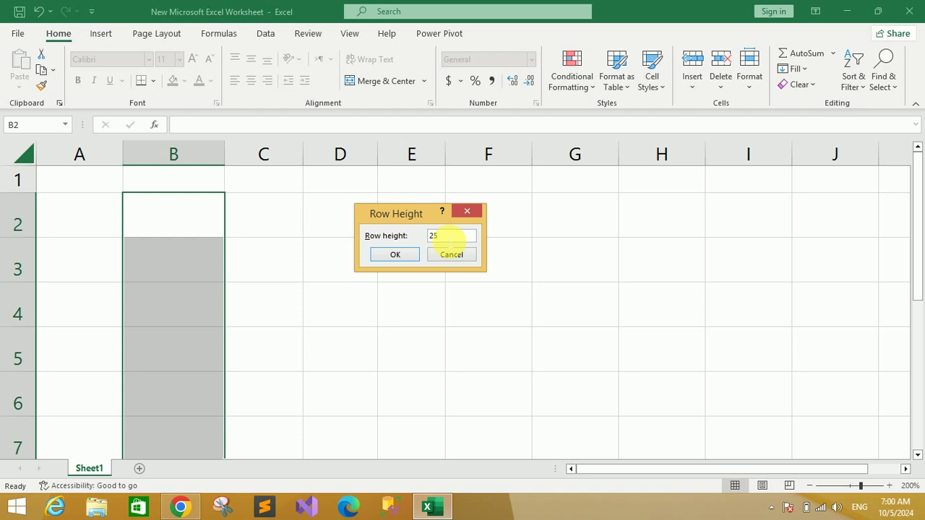
click(403, 257)
Step: Select C3 and undo with Ctrl+Z to restore rows 2–7 to normal height, then select D3
click(300, 261)
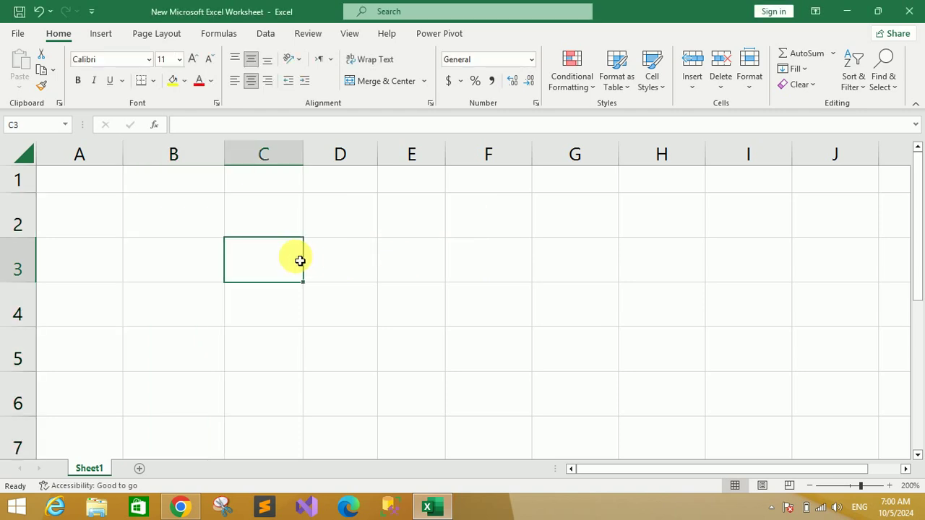
key(ctrl+z)
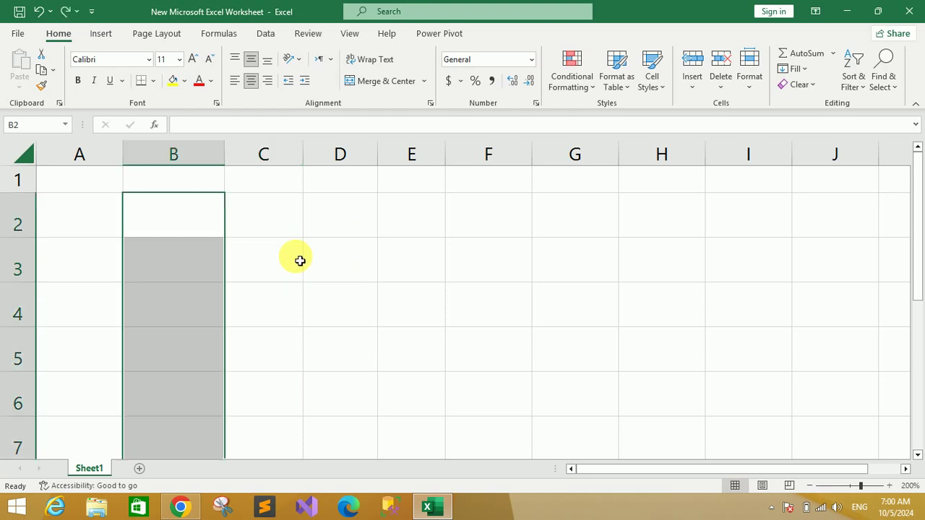
click(337, 233)
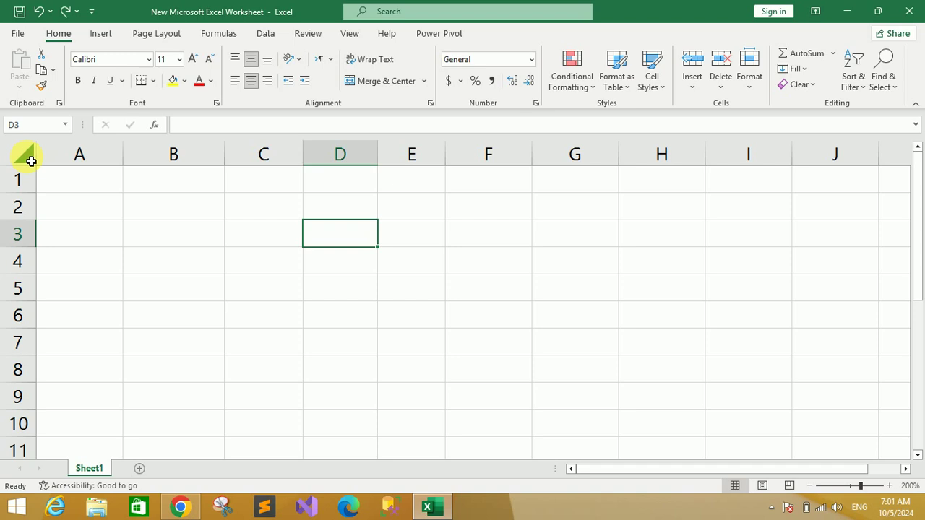
Step: Select the entire worksheet via the Select All corner and open the Home Format menu
click(31, 161)
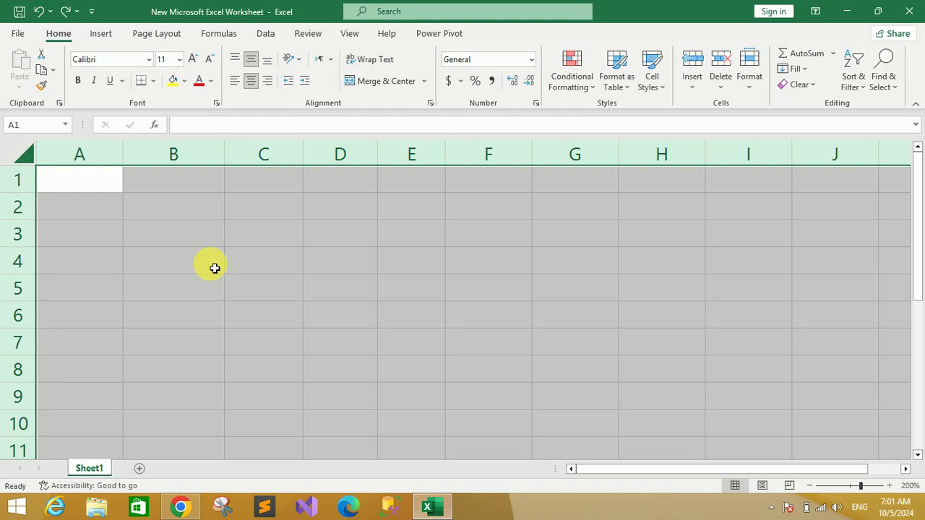
click(751, 85)
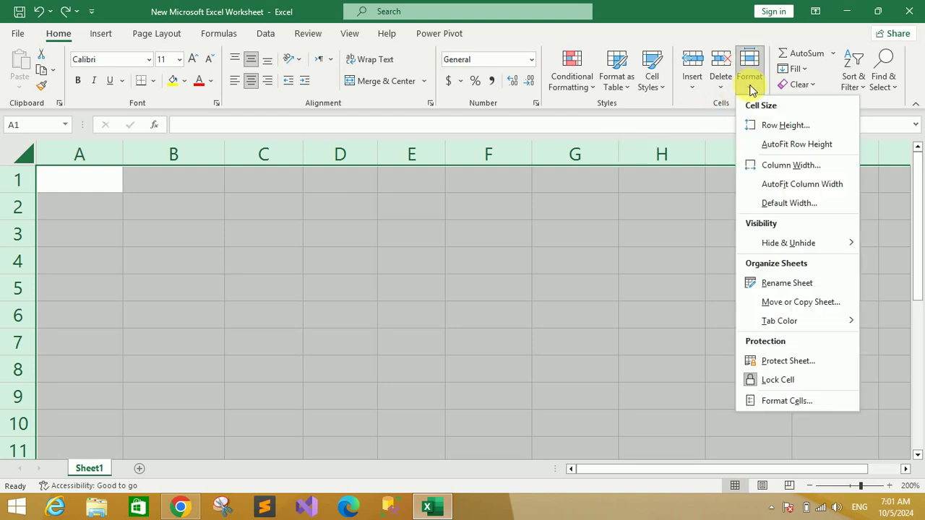
Step: Replace the Row Height of 15 with 50 for all rows, then select cell F1 to deselect
click(782, 126)
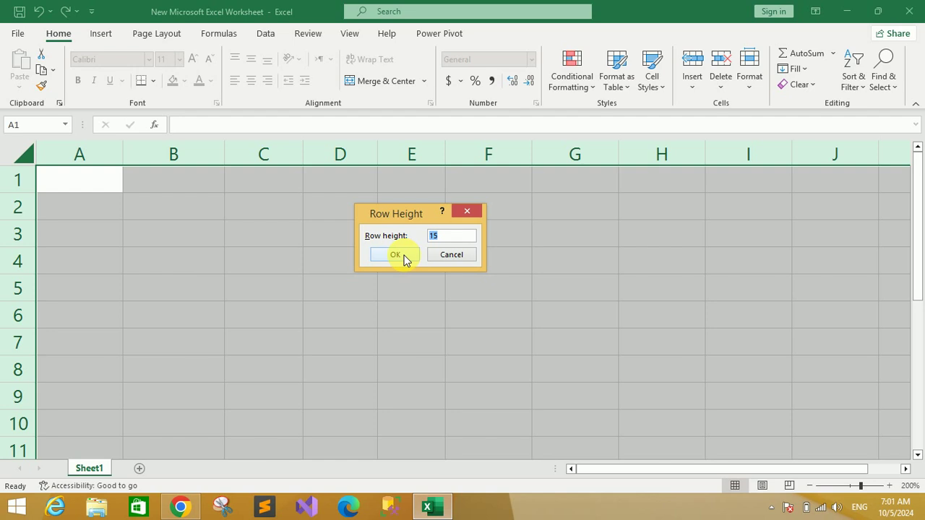
click(438, 236)
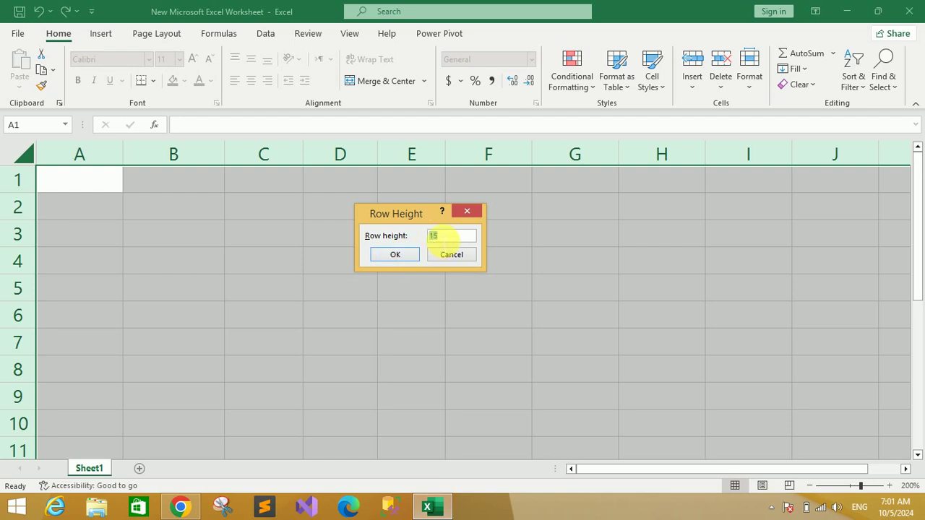
key(BackSpace)
key(BackSpace)
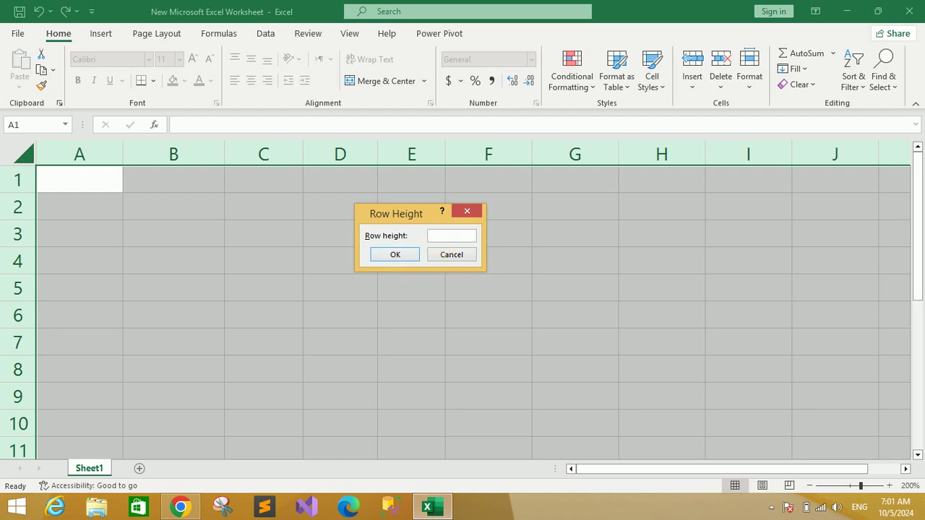
text(50)
click(402, 254)
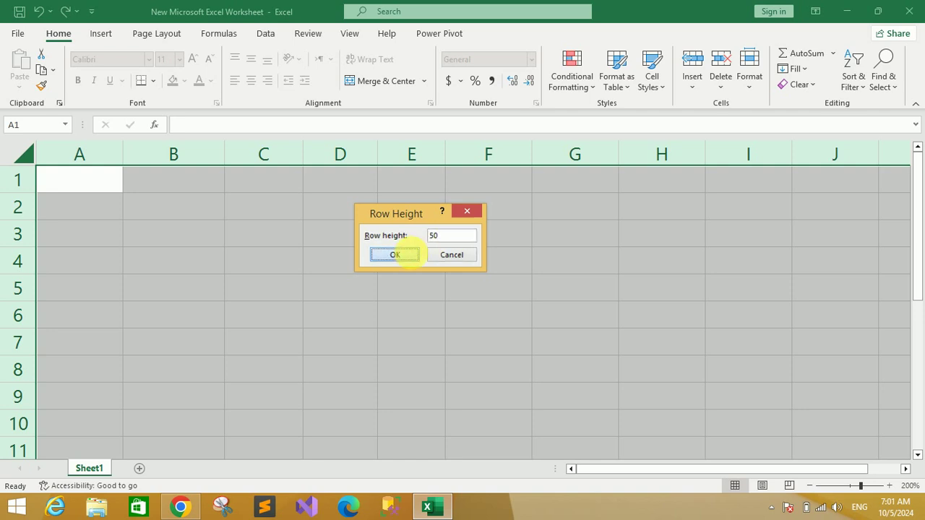
click(183, 240)
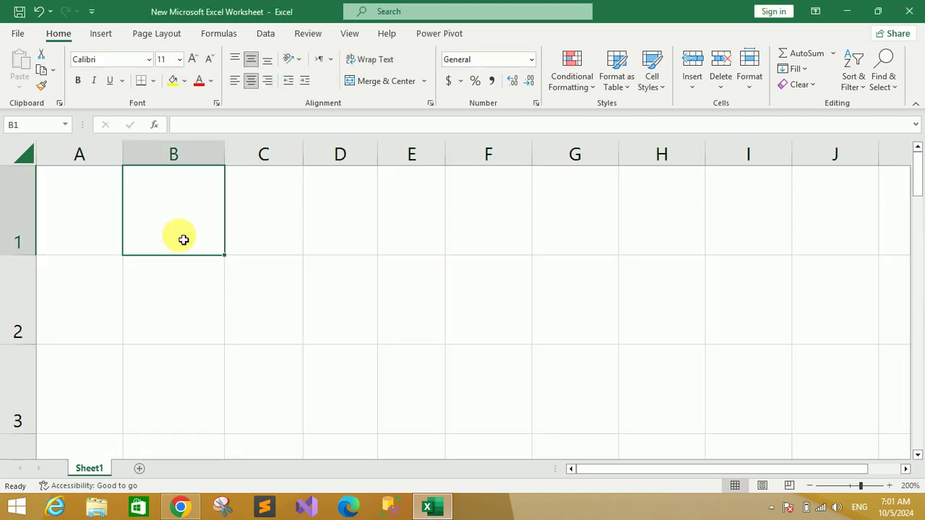
click(519, 228)
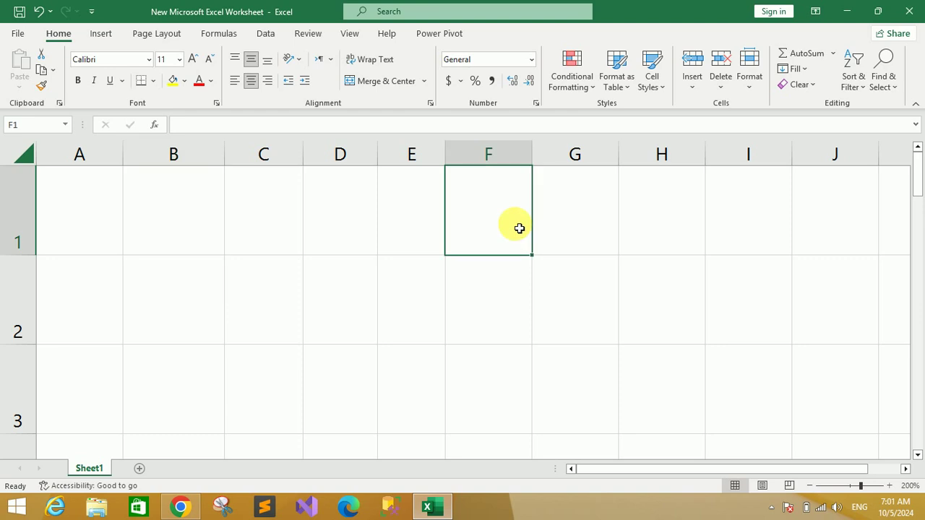